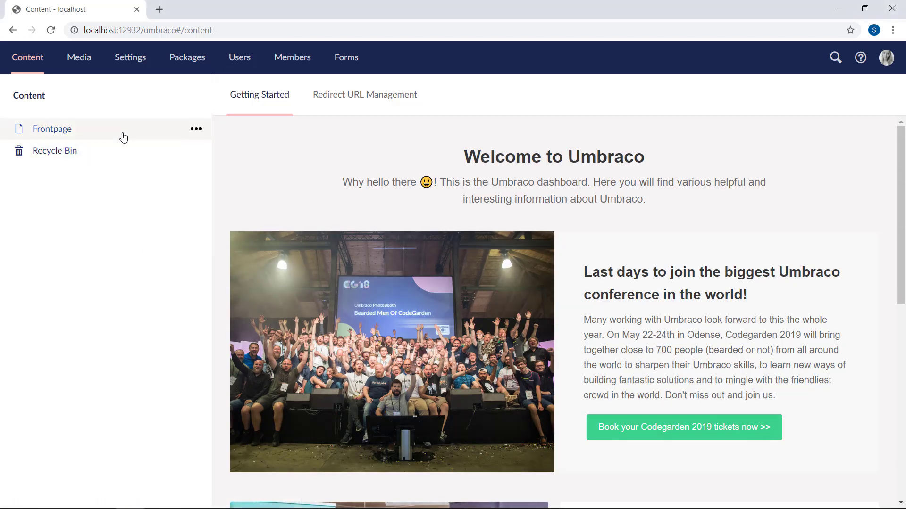
Step: Open the Homepage document type from the Frontpage node's Info view
click(126, 135)
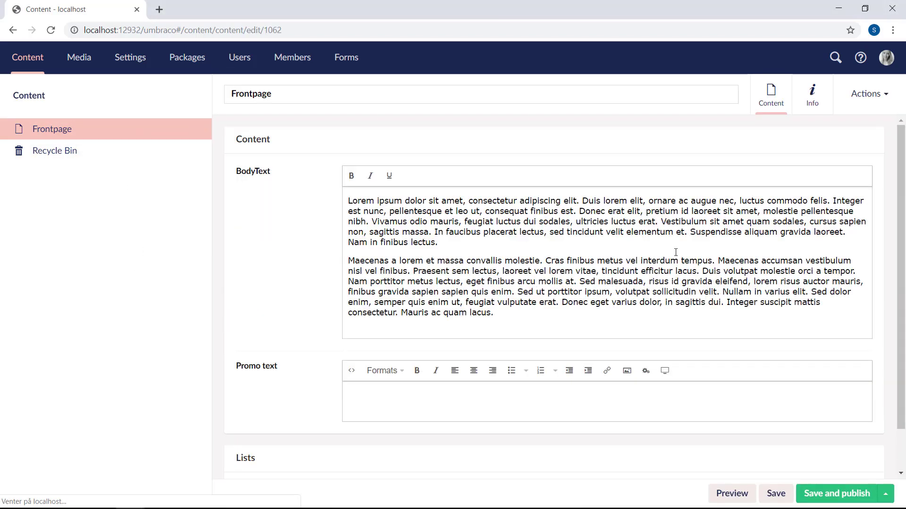
click(810, 102)
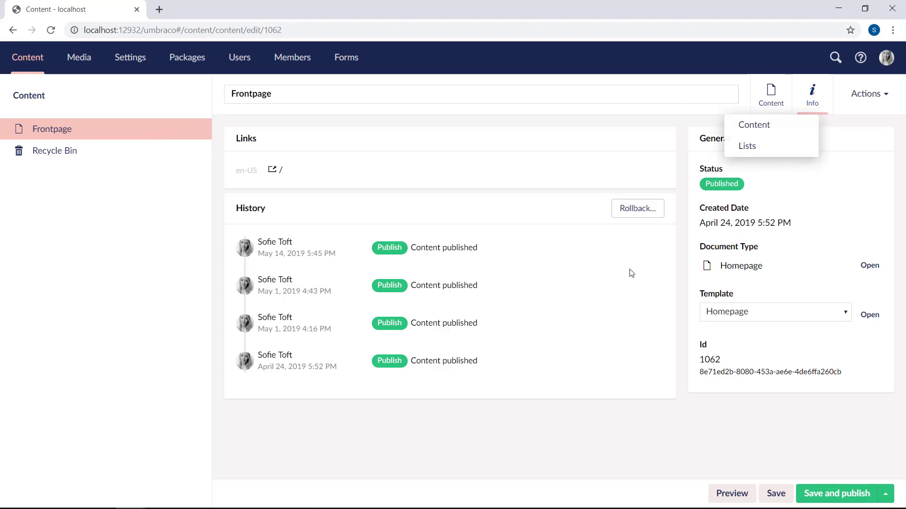
click(867, 267)
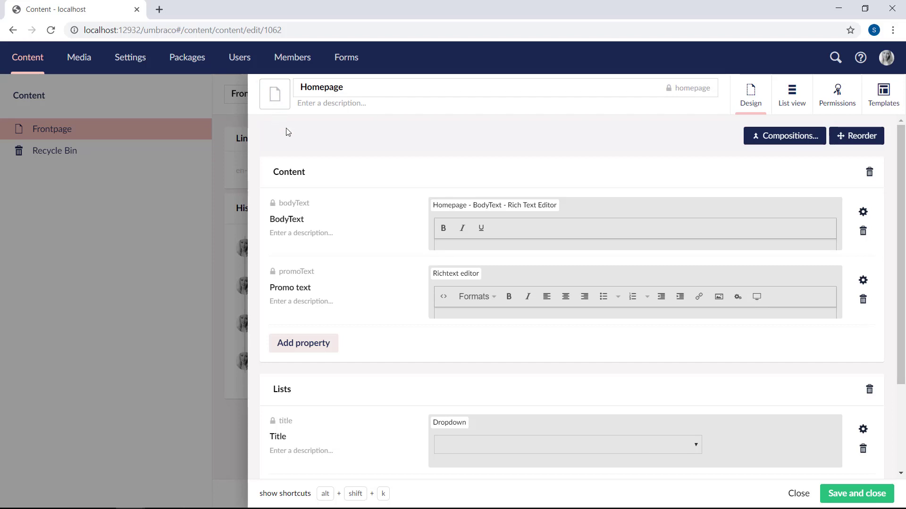
Step: Set the Homepage document type's icon to the blue house icon, found by filtering 'Hom', and save
click(279, 100)
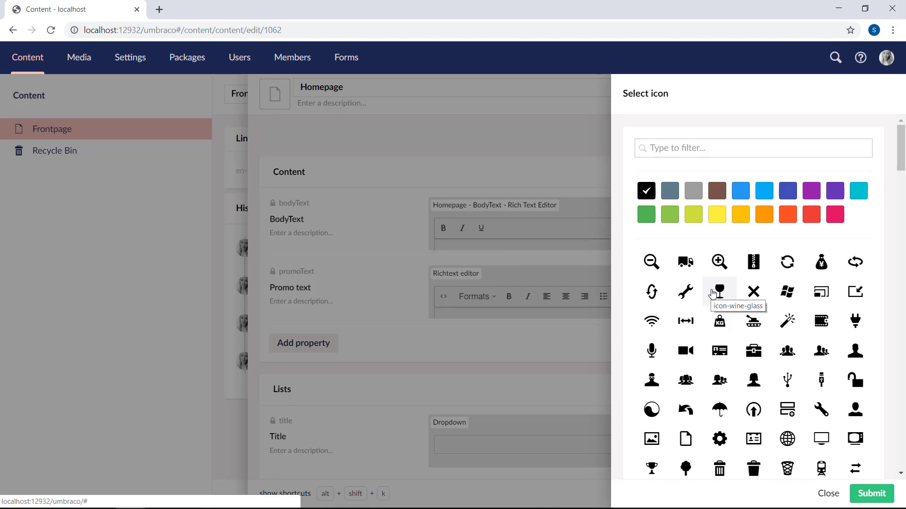
text(Home)
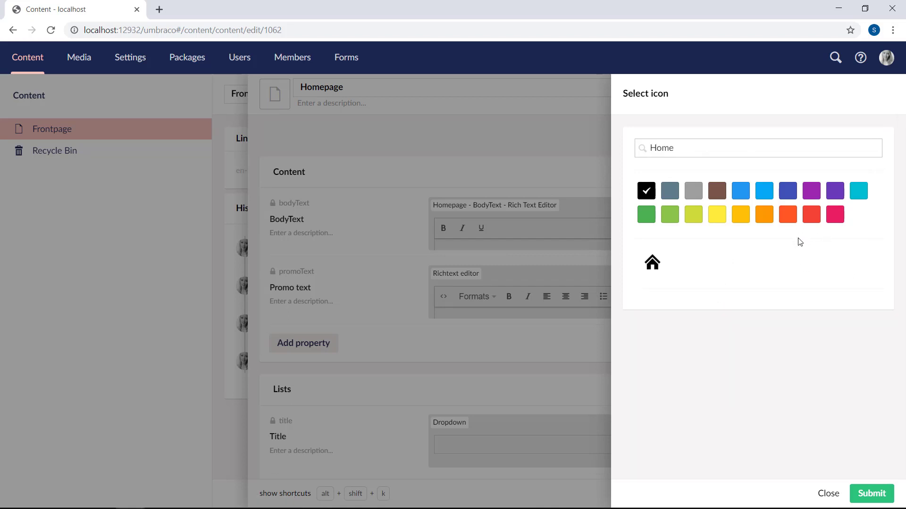
click(740, 191)
click(651, 262)
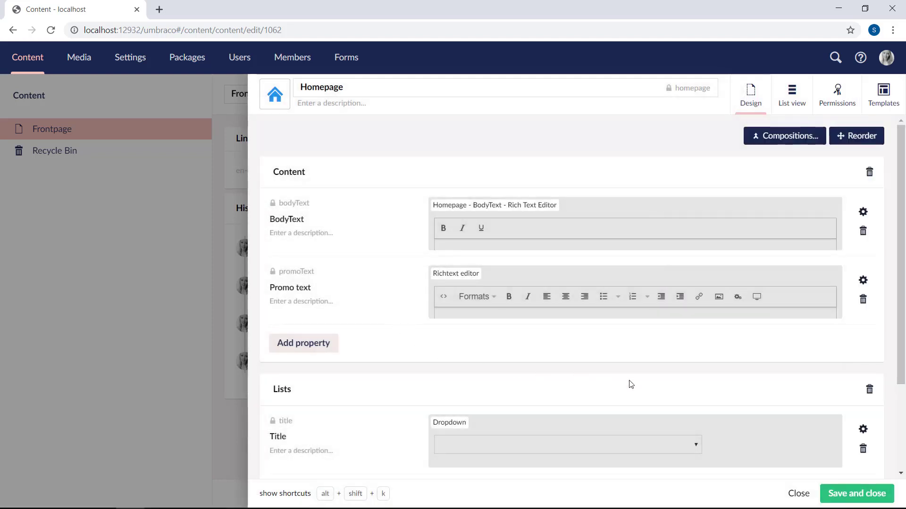
click(867, 499)
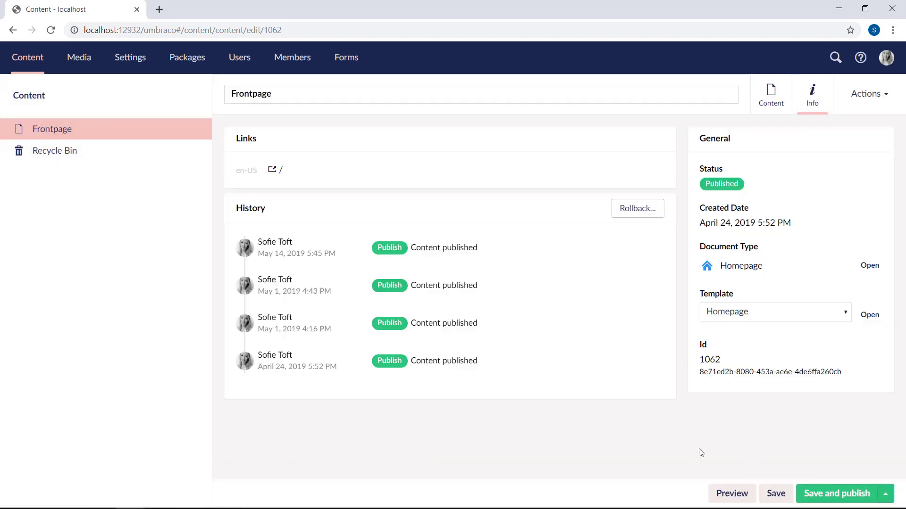
Step: Reload the Content tree from its actions menu to show Frontpage's new icon
mouse_move(141, 101)
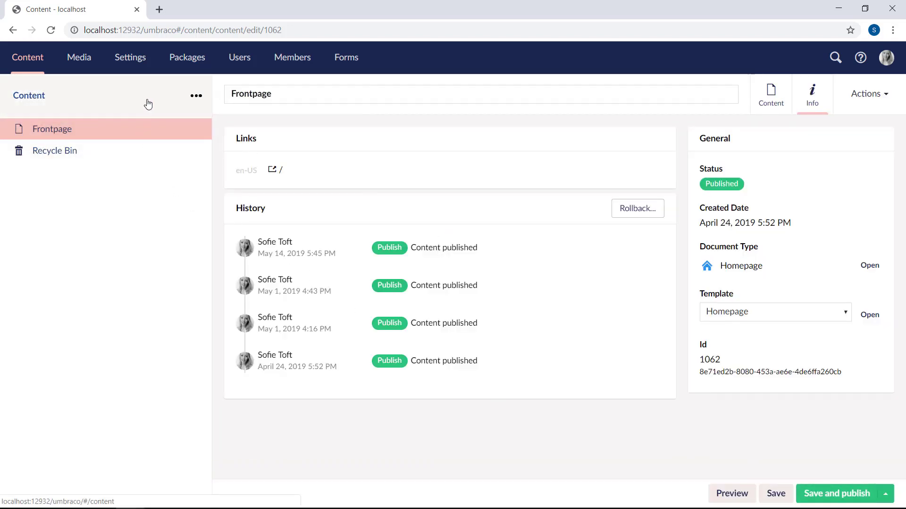
click(195, 95)
click(269, 172)
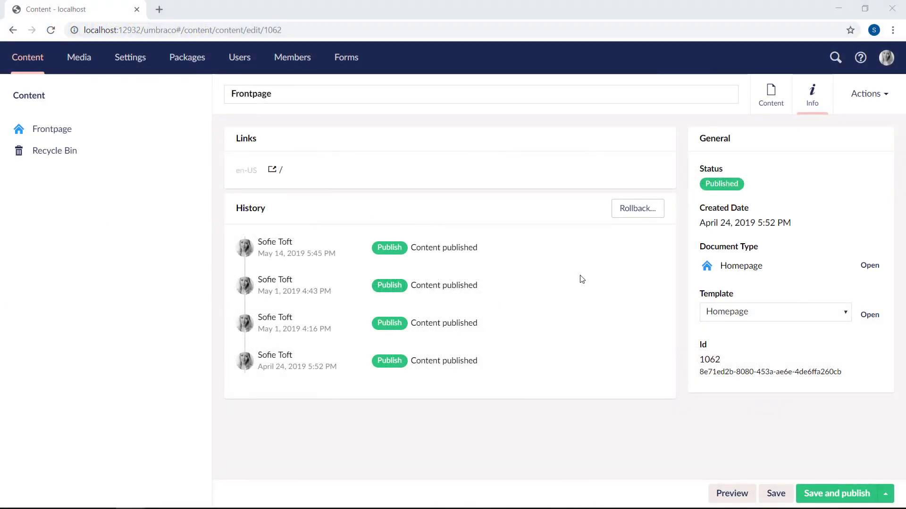
Step: Enter the description 'Use this when creating a Home page' on Homepage and save it
click(869, 266)
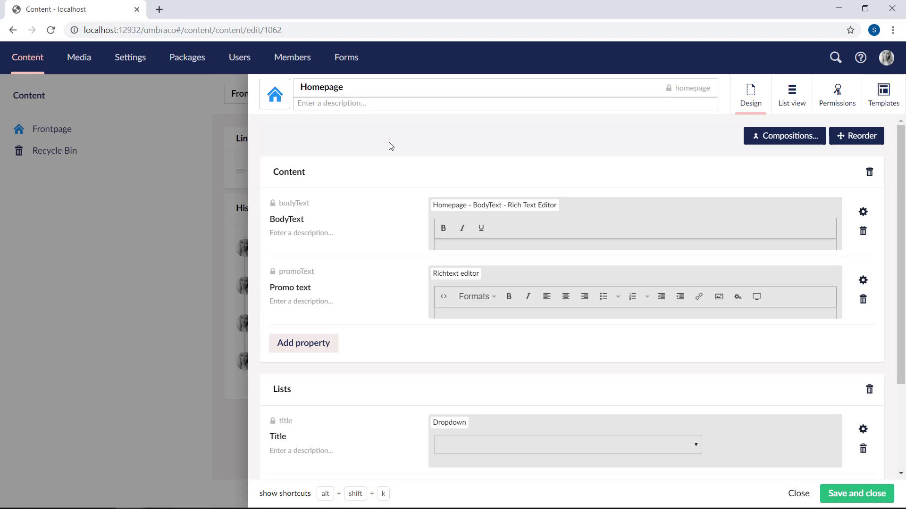
text(Use this when creating a Home page)
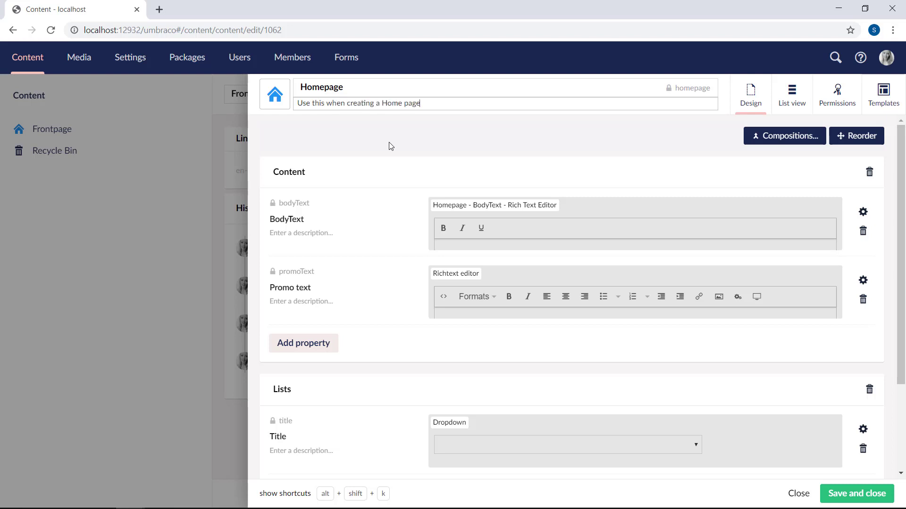
click(866, 500)
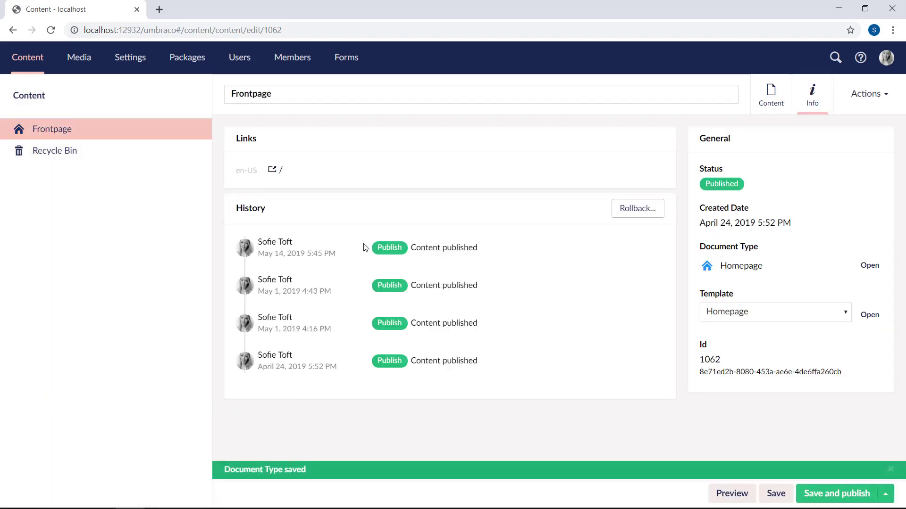
right_click(135, 110)
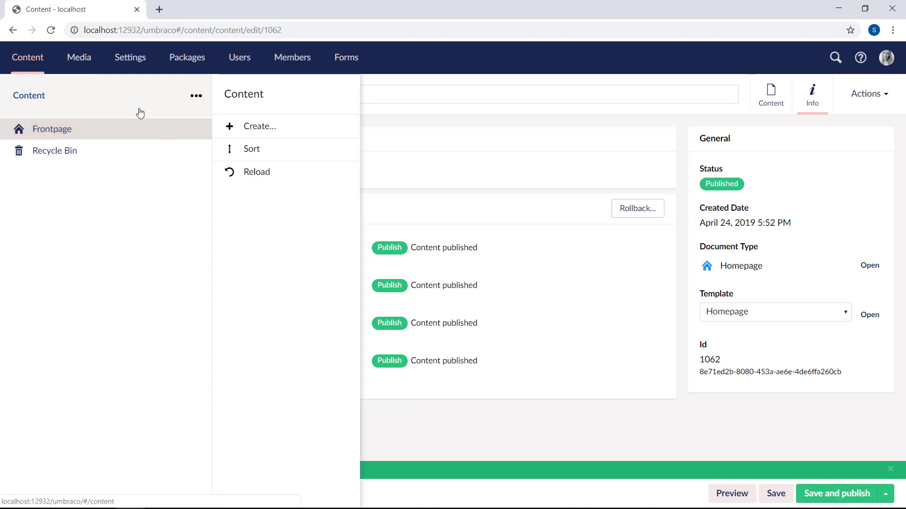
click(298, 131)
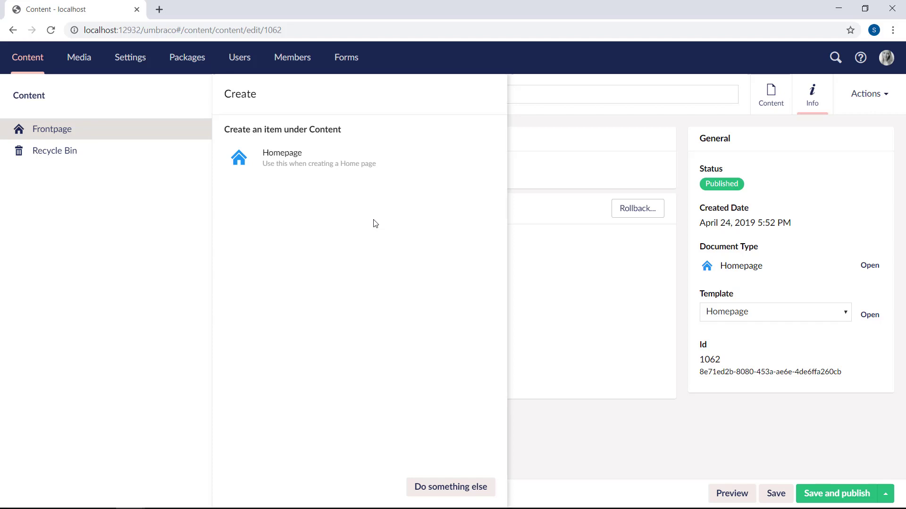
click(603, 344)
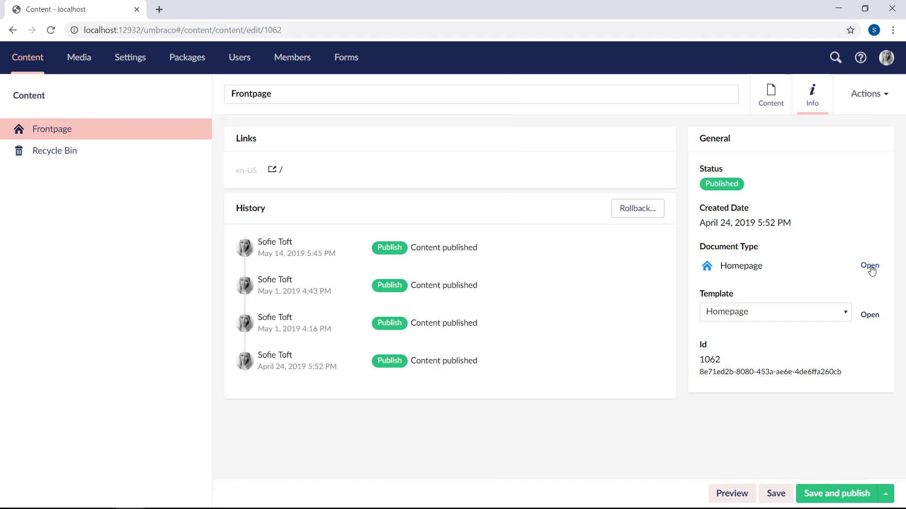
Step: Add a 'Contact info' group to the Homepage document type
click(869, 266)
scroll(680, 374, down, 3)
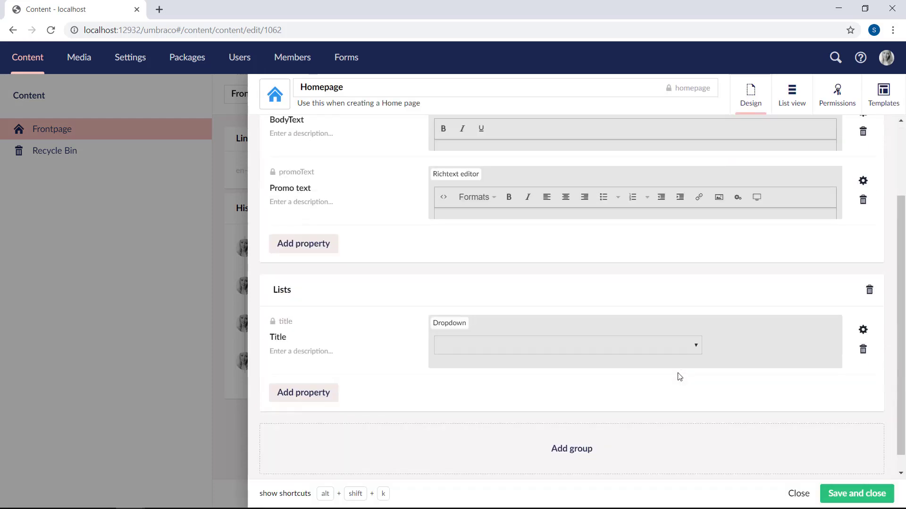
click(584, 438)
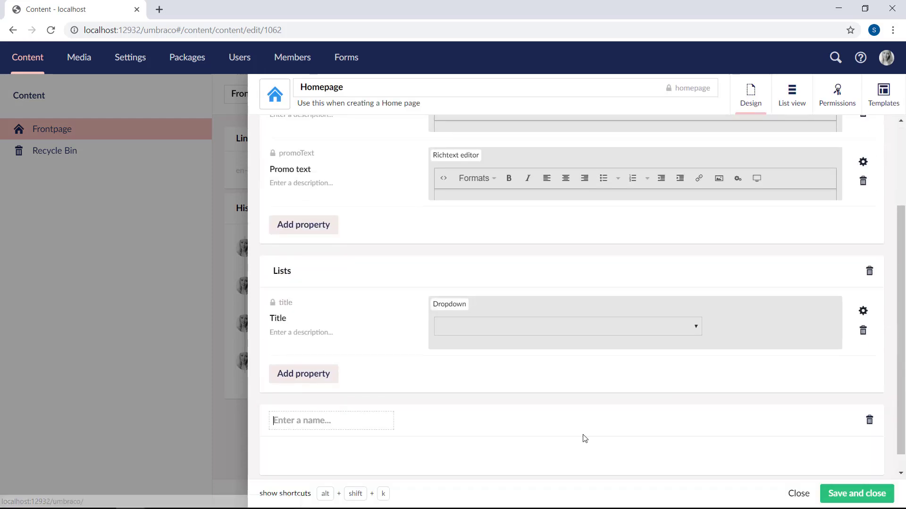
text(Contact info)
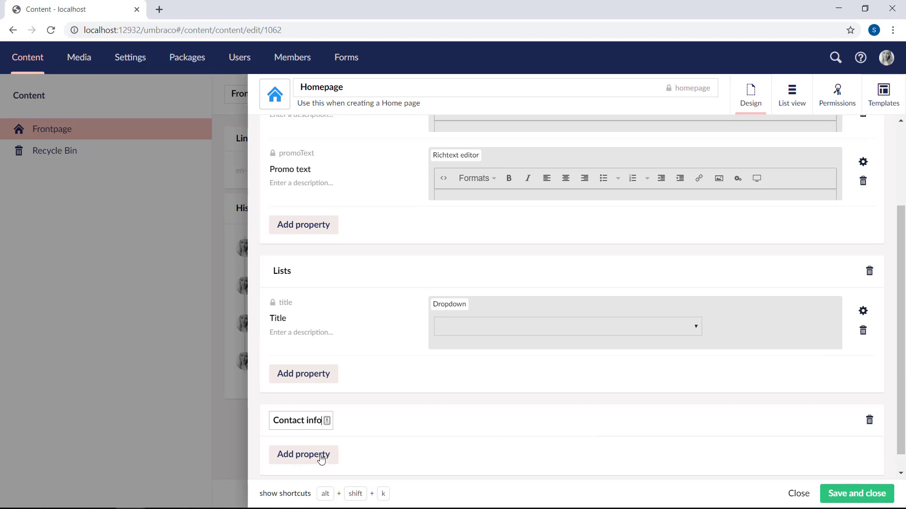
Step: Add a Textstring 'Email' property described 'Email used for the contact form', then save
click(315, 455)
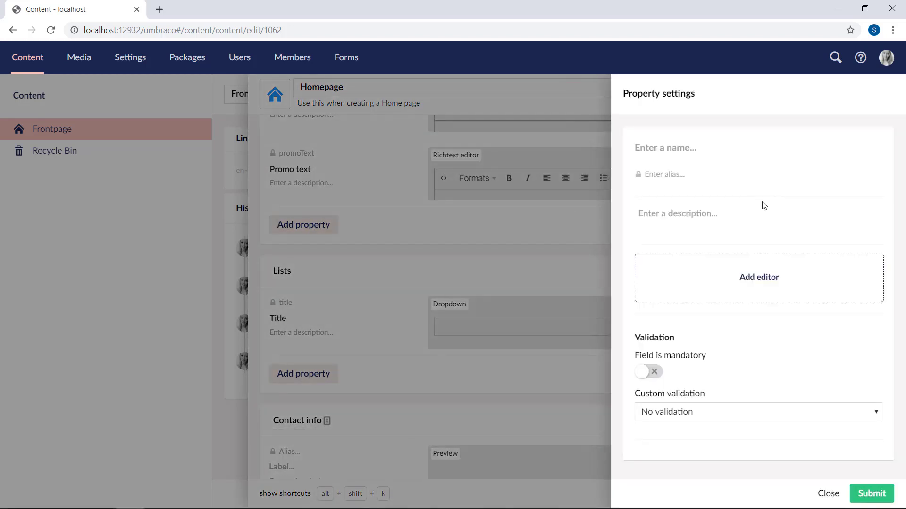
text(Email)
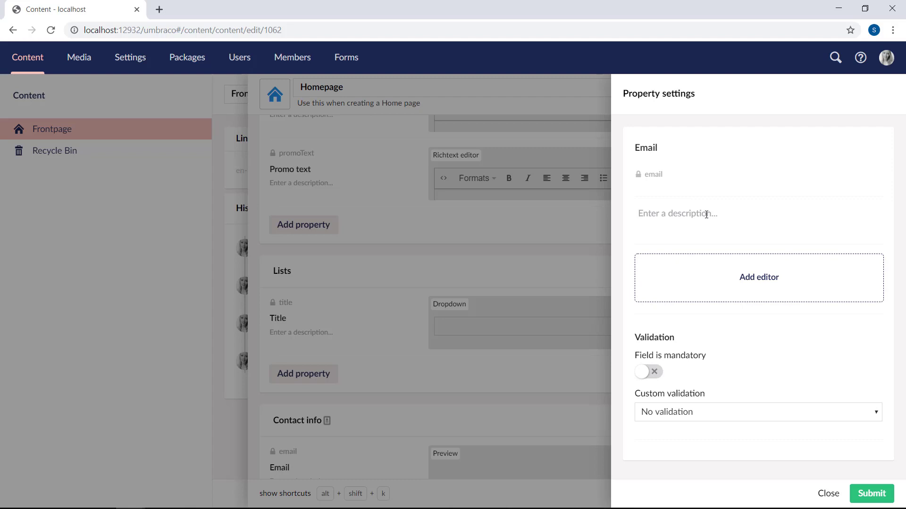
text(Email used for the contact form)
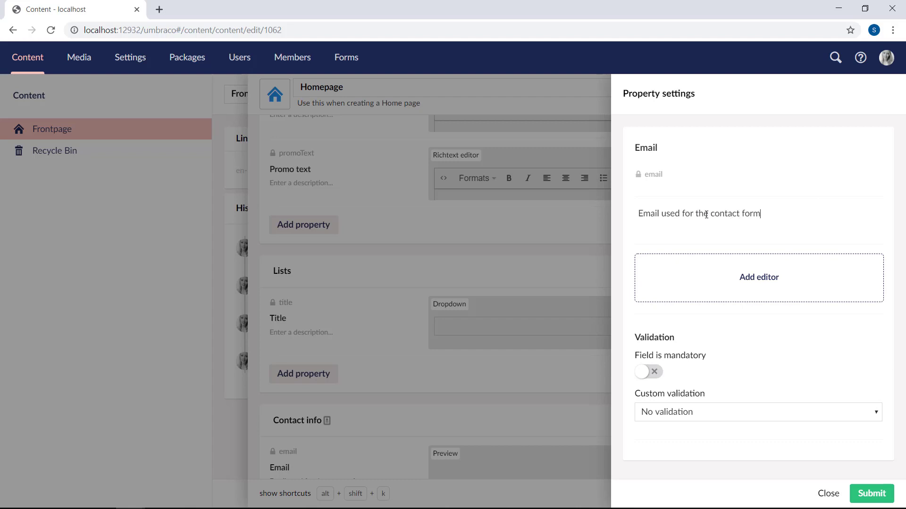
click(764, 280)
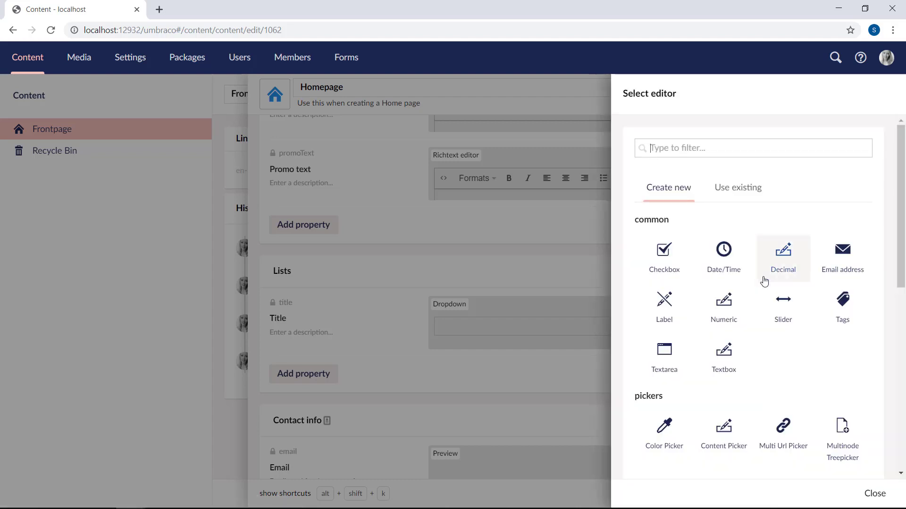
text(text)
click(729, 247)
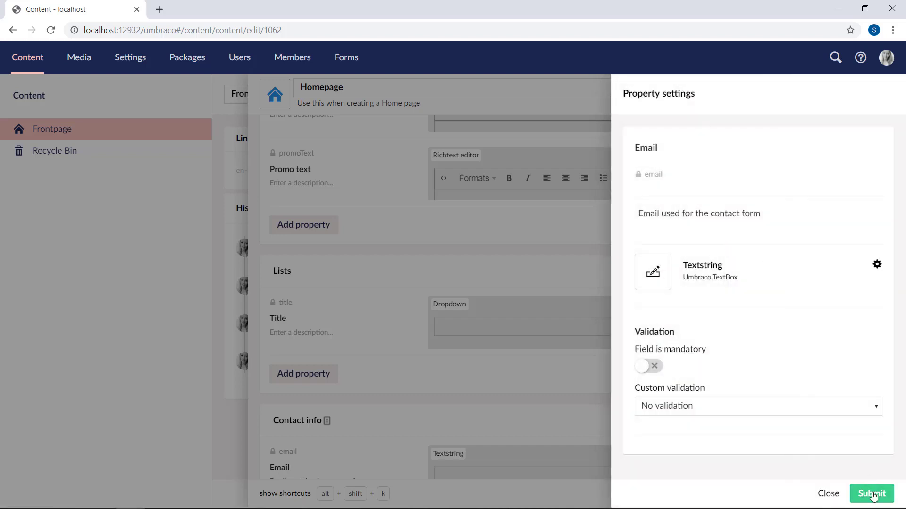
click(873, 496)
click(874, 498)
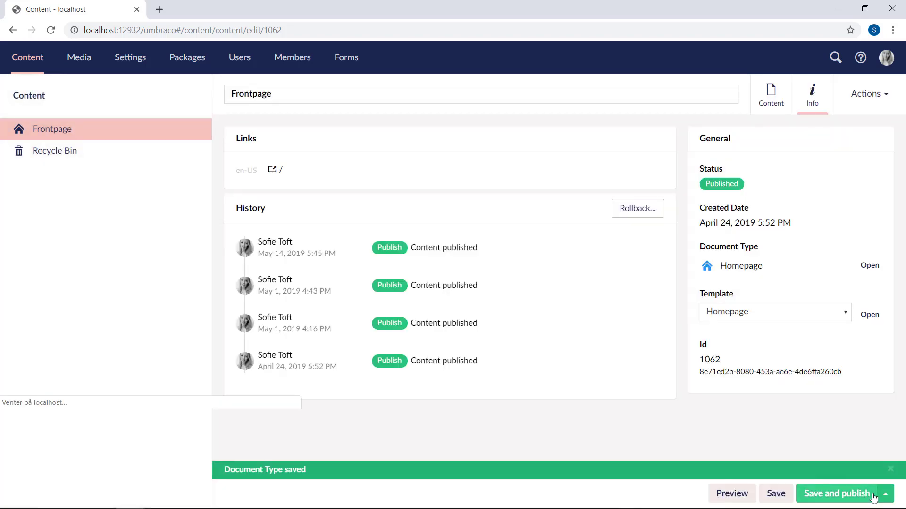
click(772, 100)
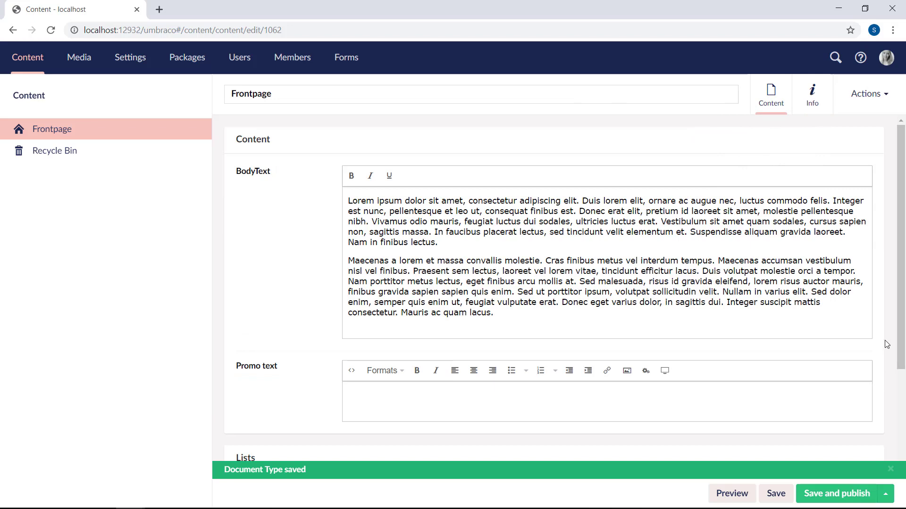
scroll(886, 344, down, 3)
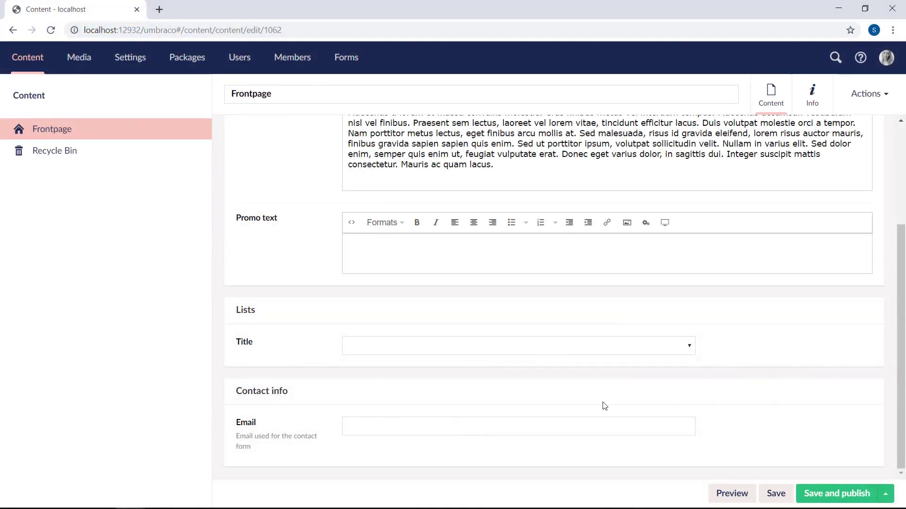
scroll(774, 366, up, 5)
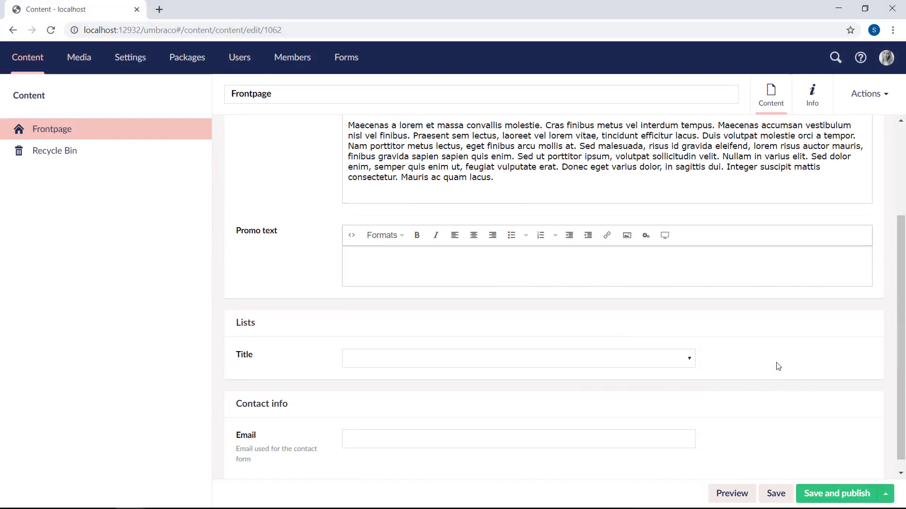
Step: Turn on 'Field is mandatory' for Homepage's Email property and save the document type
click(812, 94)
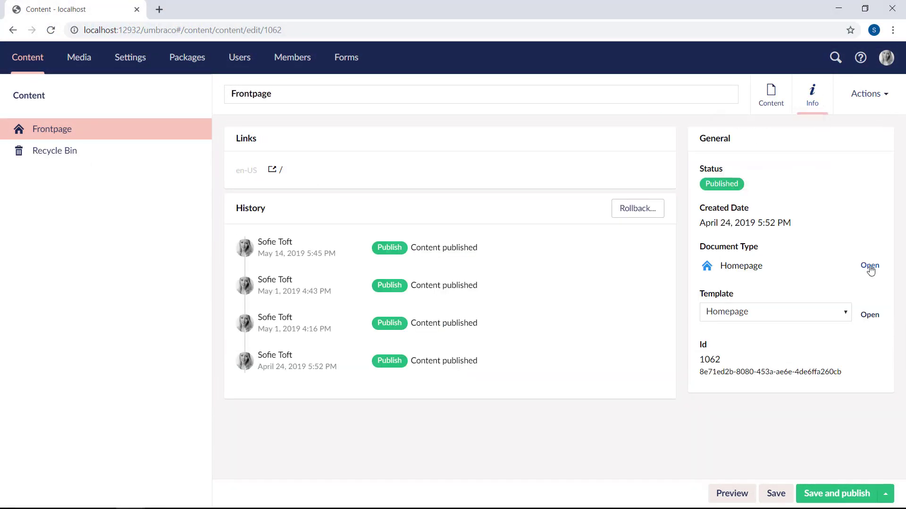
click(869, 265)
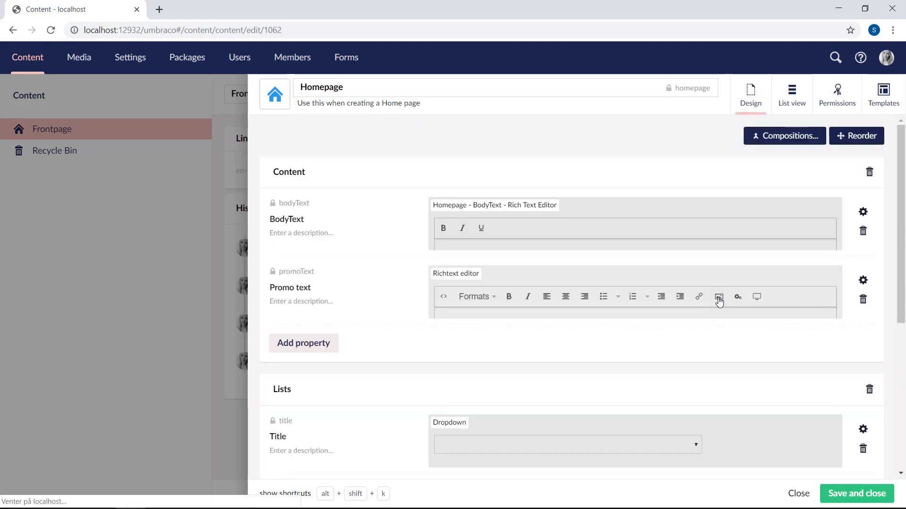
scroll(717, 300, down, 5)
click(863, 312)
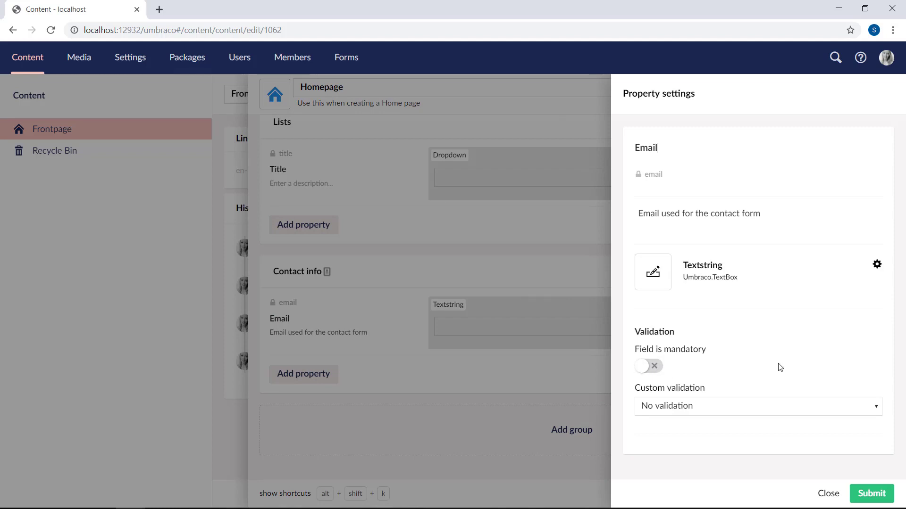
click(655, 367)
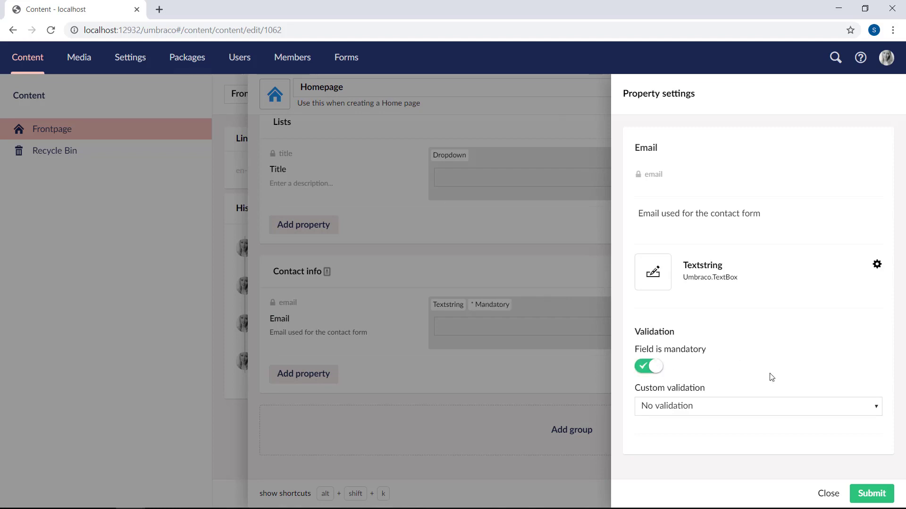
click(876, 499)
click(866, 498)
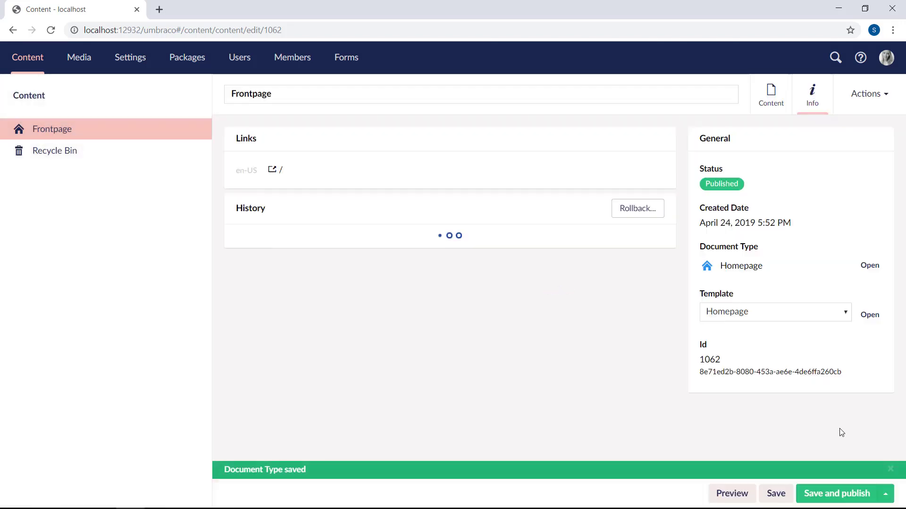
Step: Attempt Save and publish on Frontpage with Email empty, getting a Required error
click(770, 104)
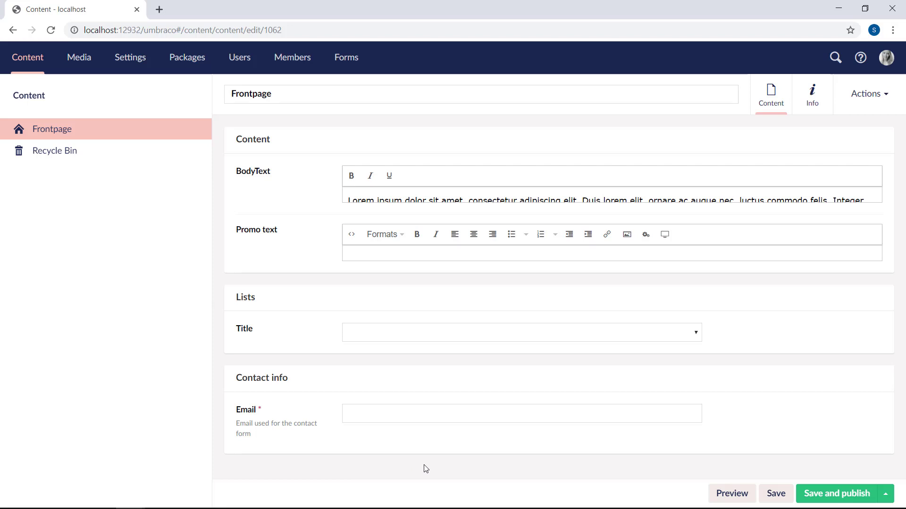
click(848, 497)
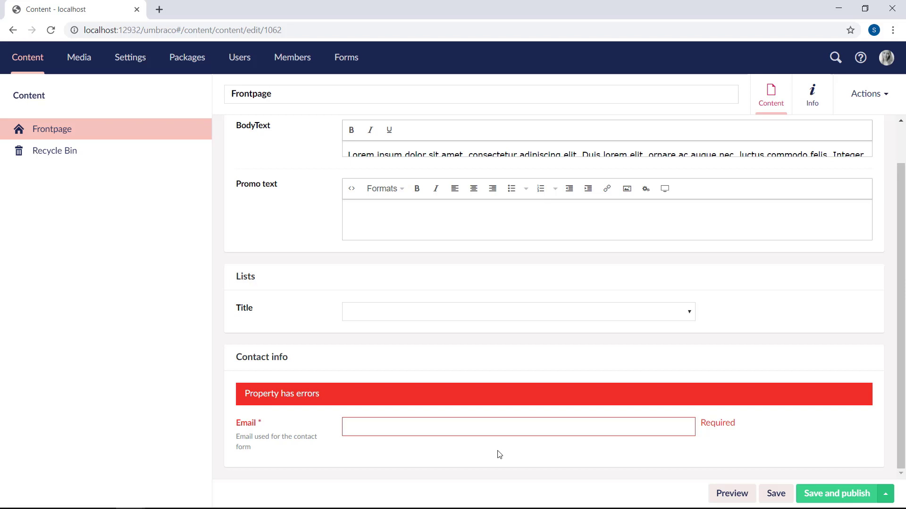
scroll(500, 455, up, 2)
Step: Set the Email property's custom validation to 'Validate as an email address' and save Homepage
click(811, 97)
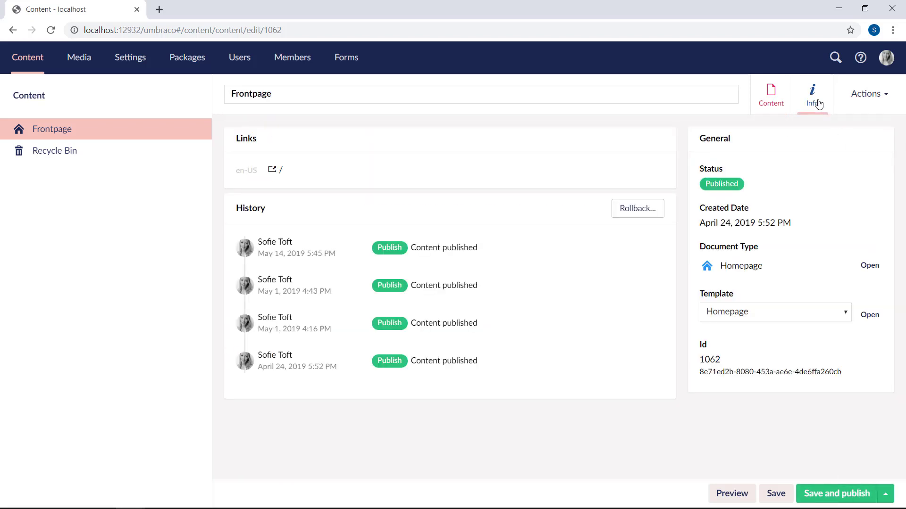
click(872, 266)
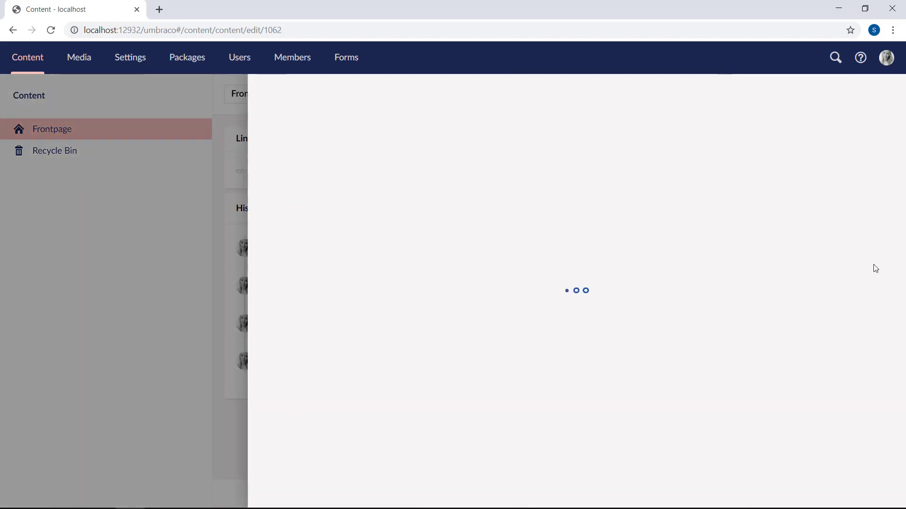
scroll(874, 265, down, 5)
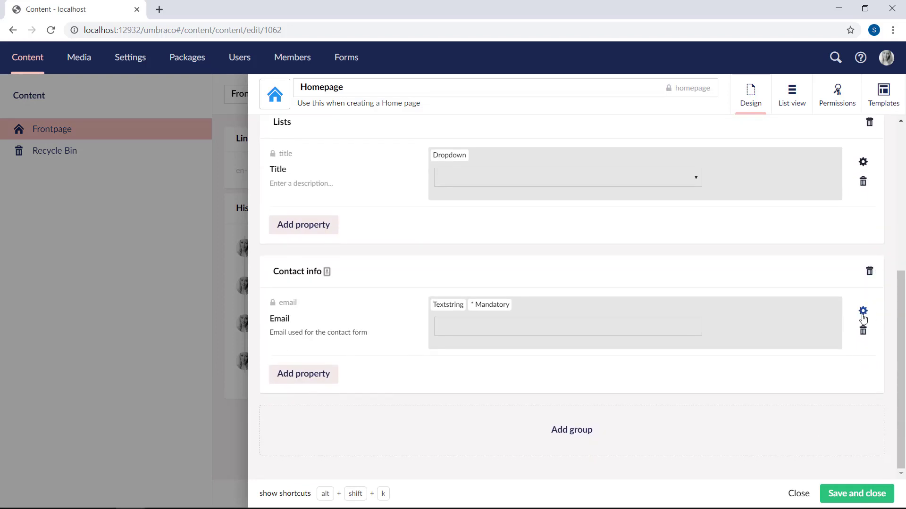
click(863, 315)
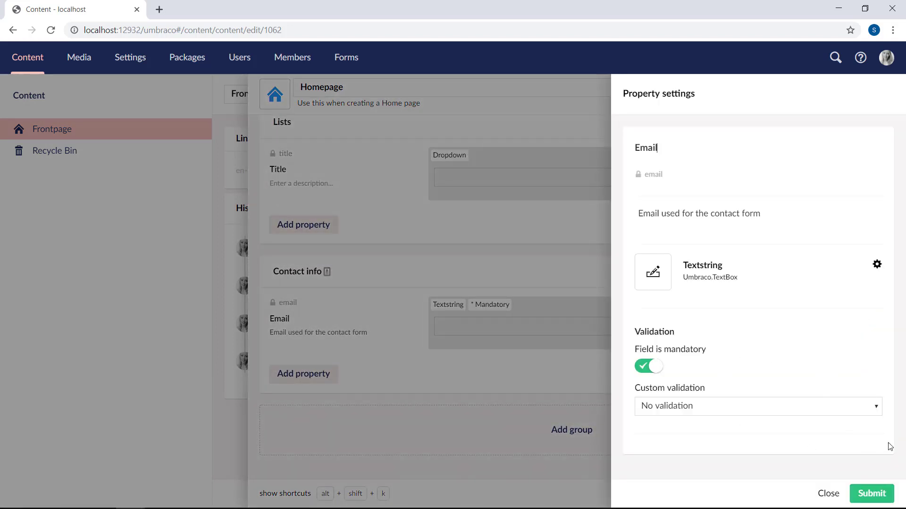
click(875, 408)
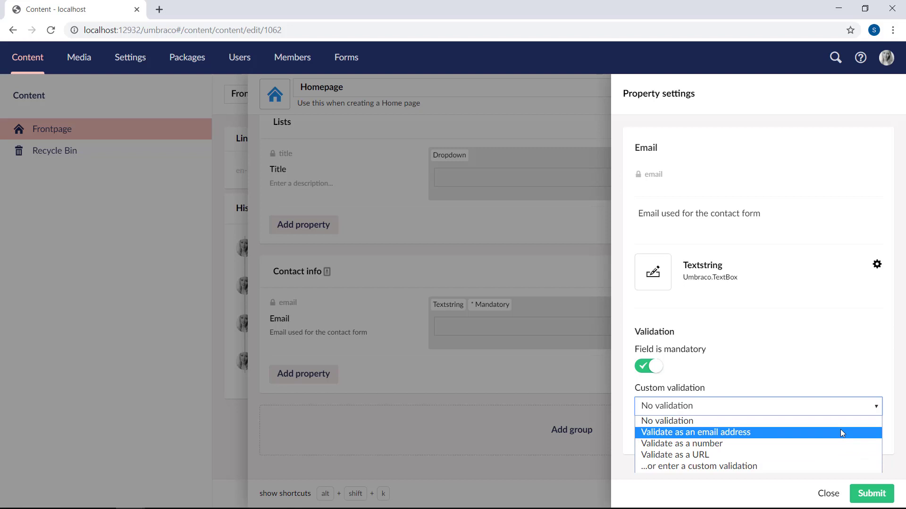
click(802, 439)
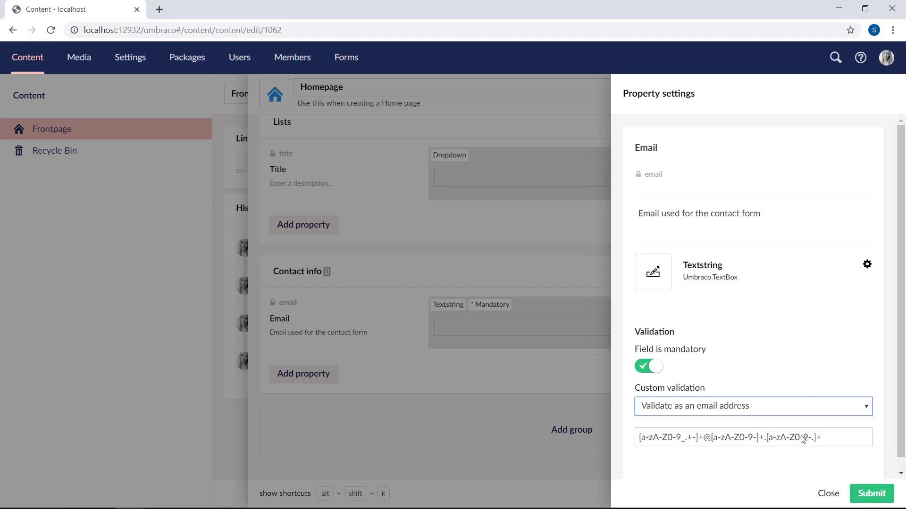
click(871, 494)
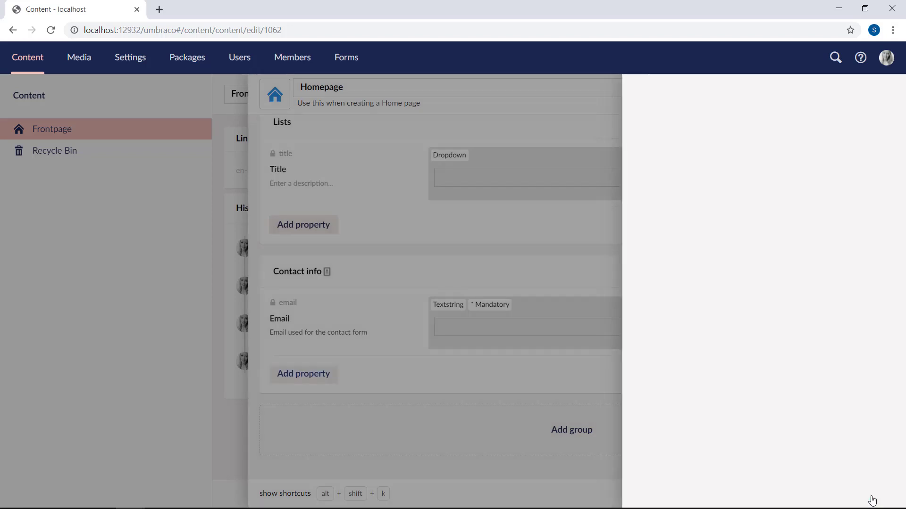
click(880, 499)
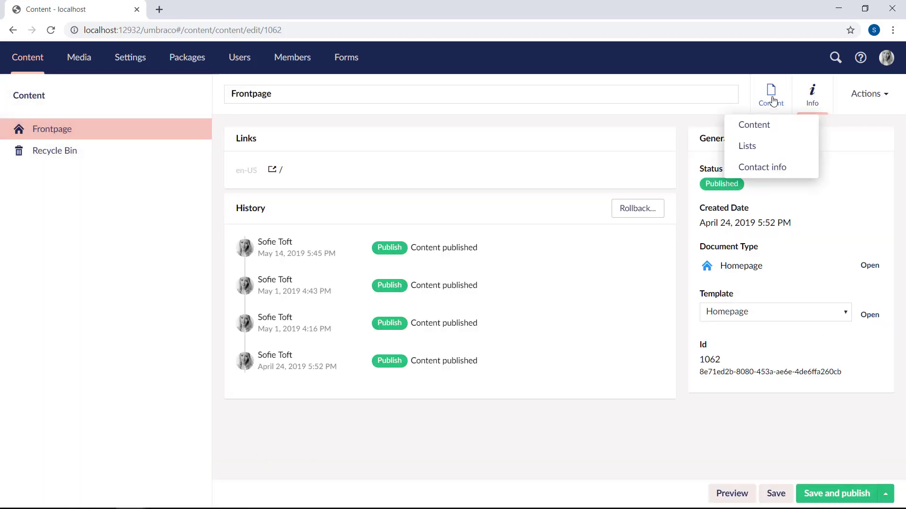
Step: Enter a first name in Frontpage's Email field and try publishing, which fails validation
click(773, 101)
click(511, 448)
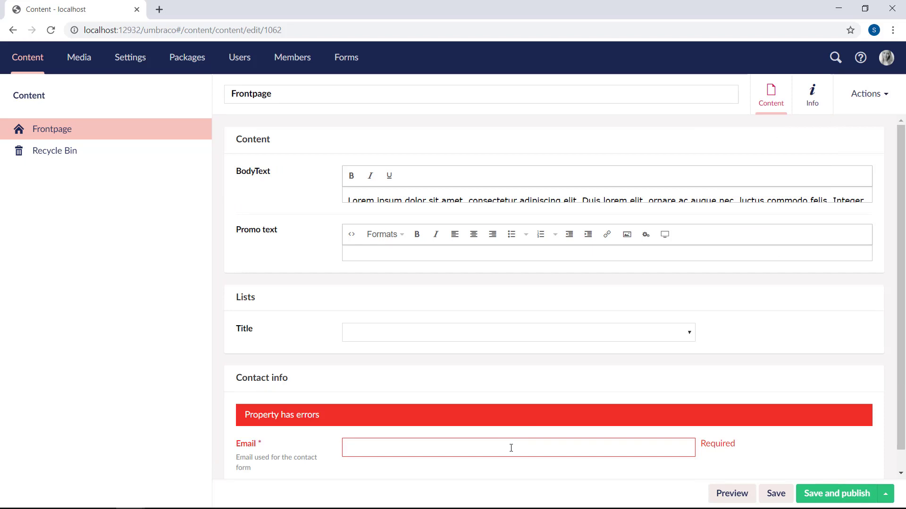
text(Sofie)
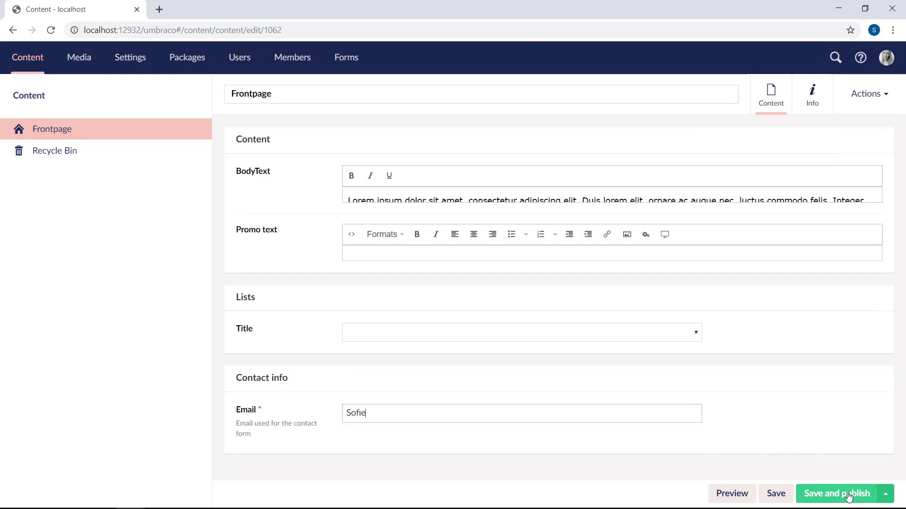
click(848, 496)
scroll(901, 408, down, 1)
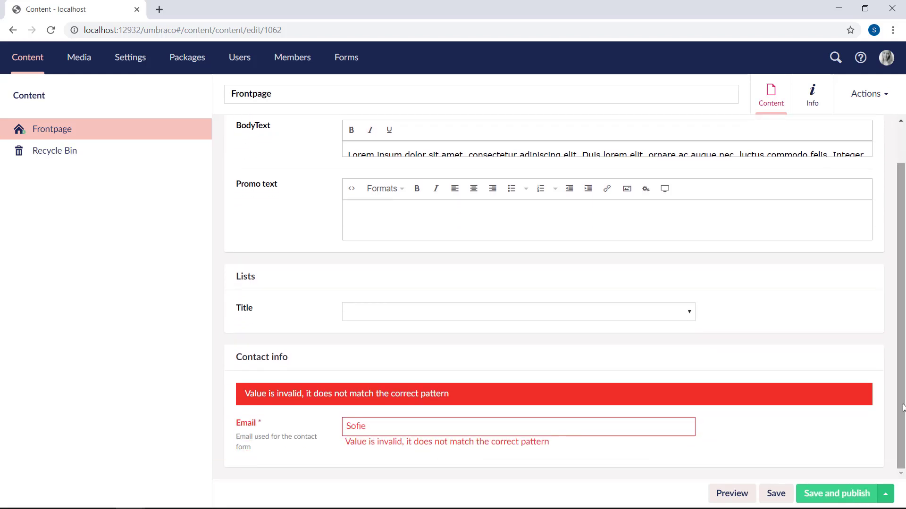
Step: Replace the Email value with a valid email address and publish Frontpage
double_click(429, 422)
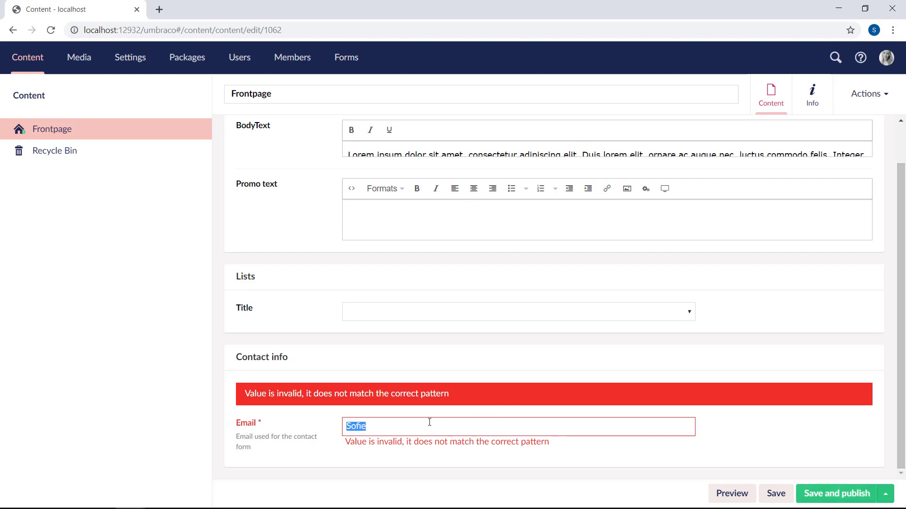
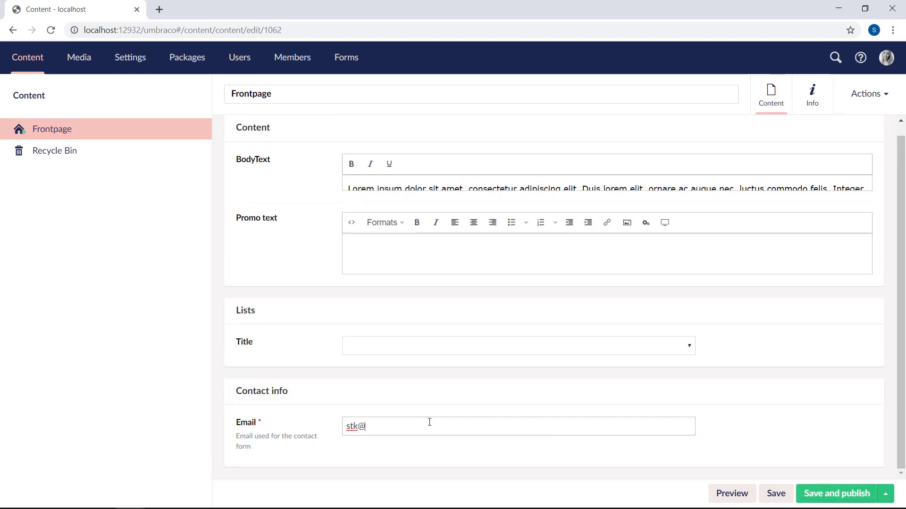
click(844, 493)
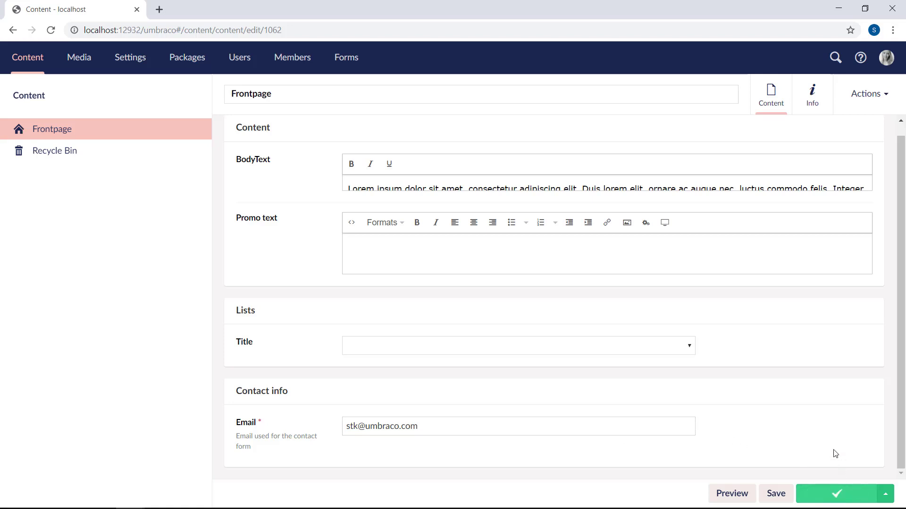